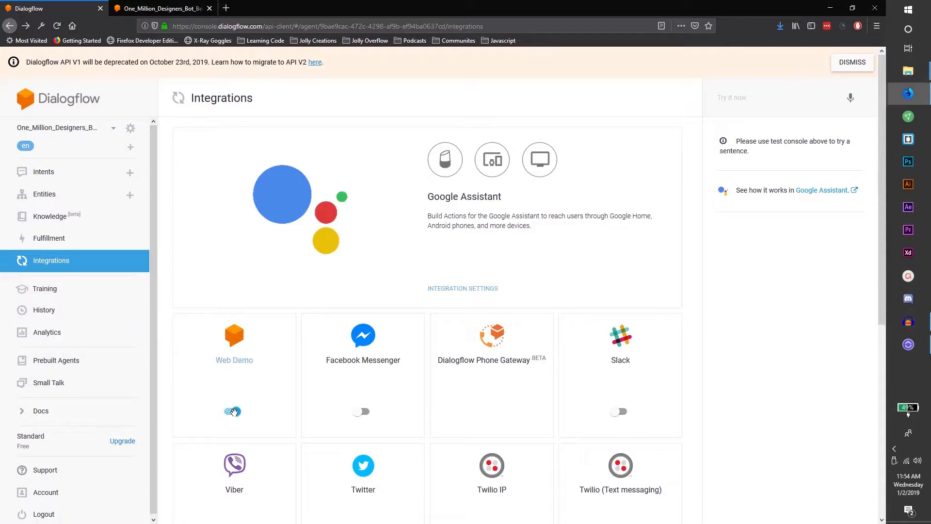
Step: Open the Web Demo integration details and go from the notice about missing agent info to the agent's general settings
left_click(232, 411)
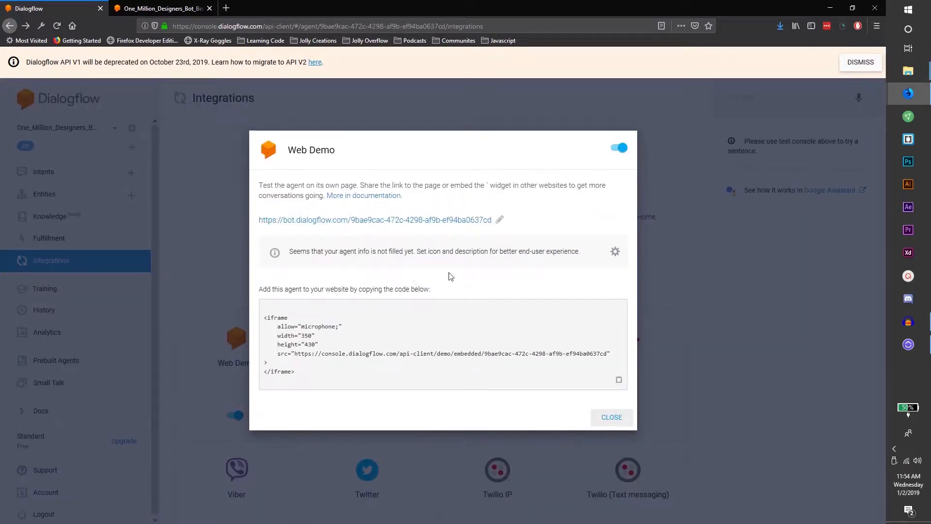
left_click_drag(366, 251, 546, 247)
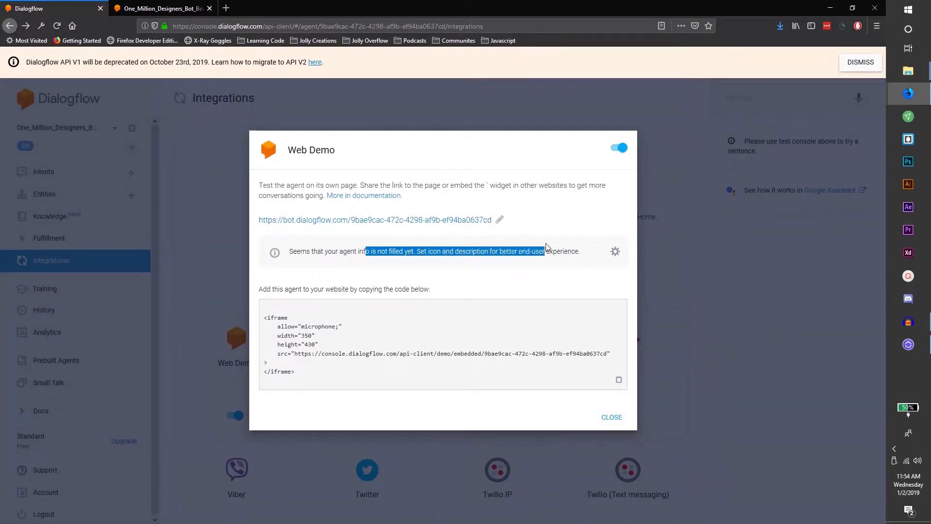
left_click(616, 251)
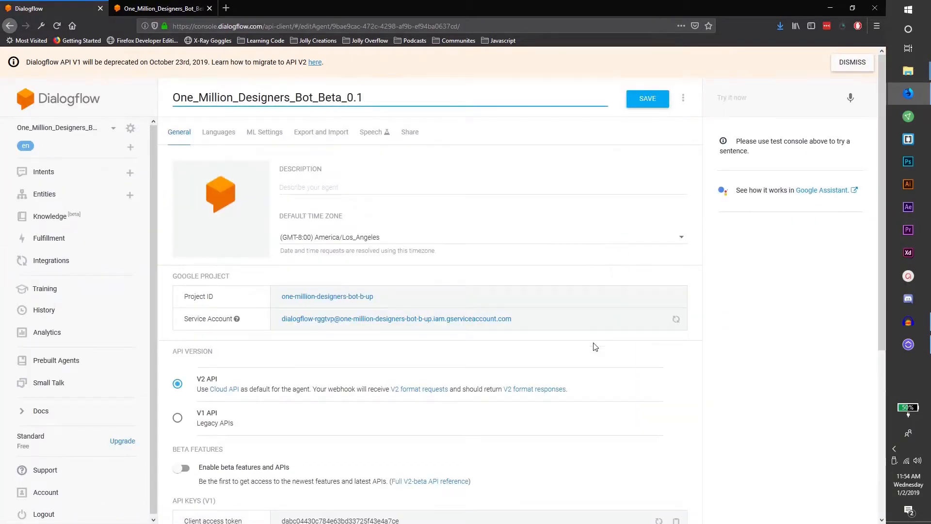
left_click(345, 188)
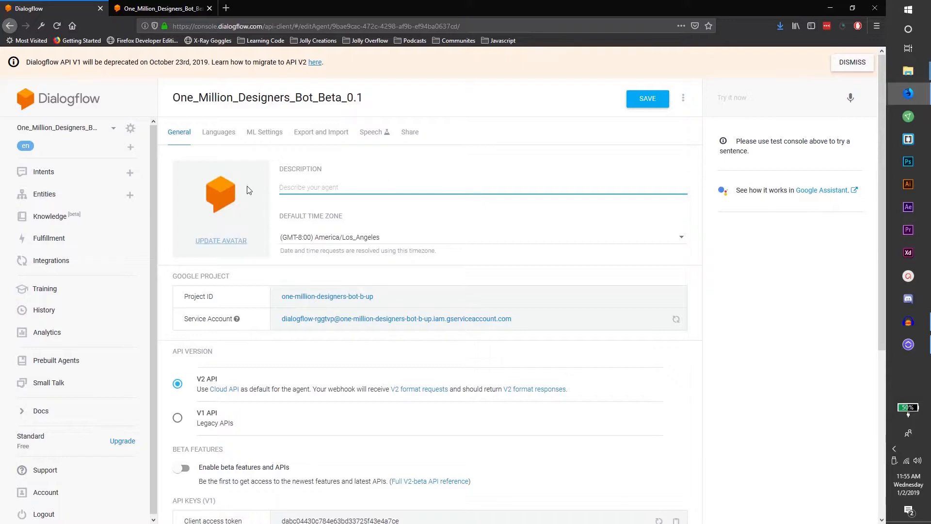
Step: Upload ZeduHow_Profile from drive D: as the agent's avatar, finding it with the search datemodified:today
mouse_move(234, 244)
left_click(222, 240)
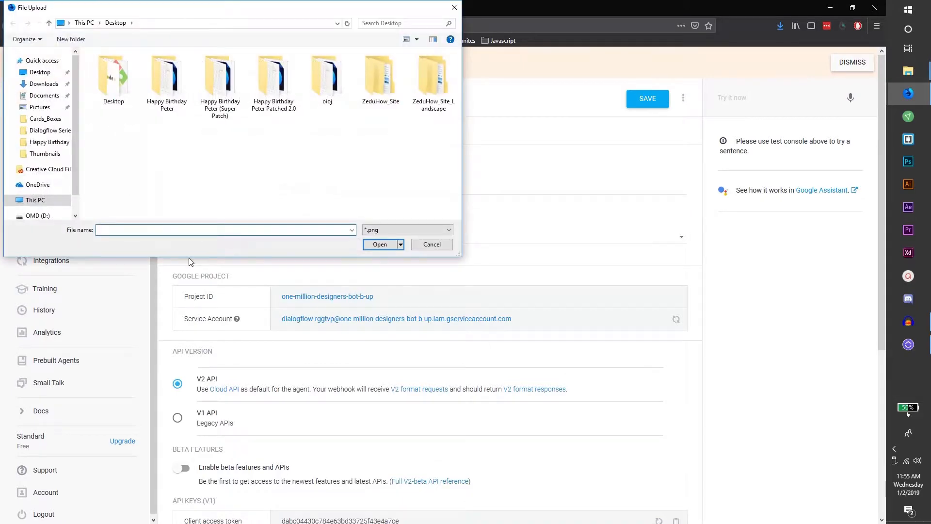
scroll(50, 215, "down", 1)
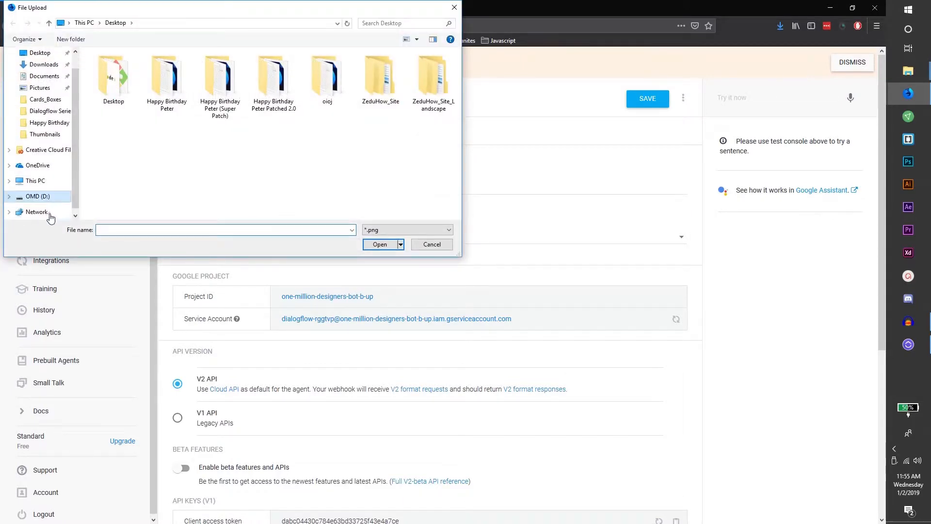
left_click(399, 21)
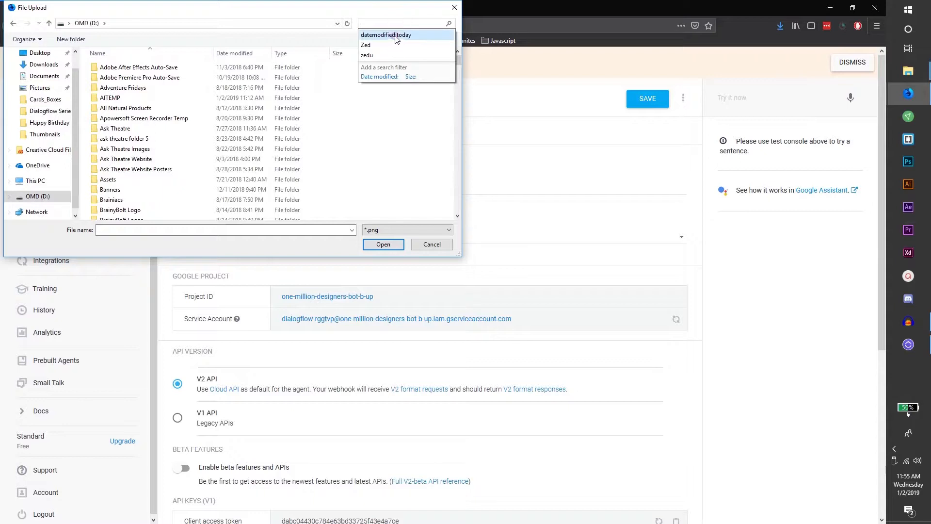
left_click(399, 35)
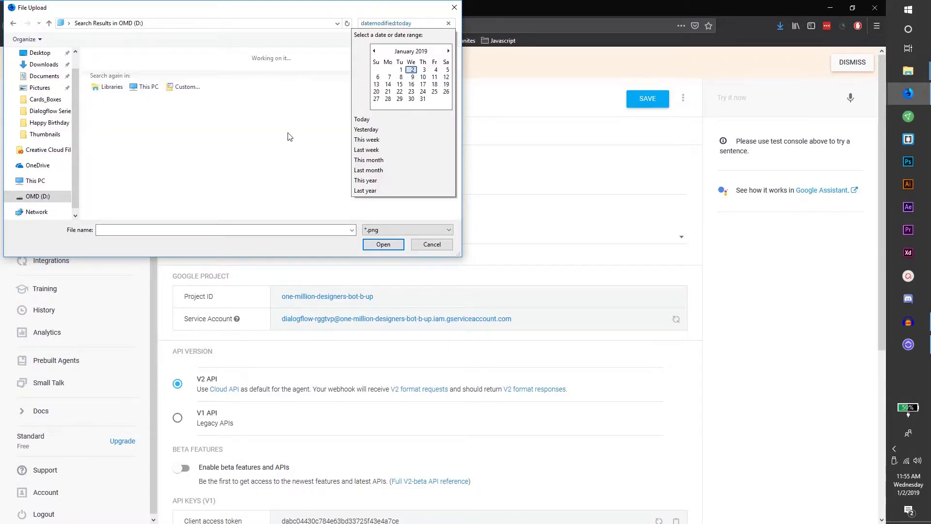
left_click(291, 137)
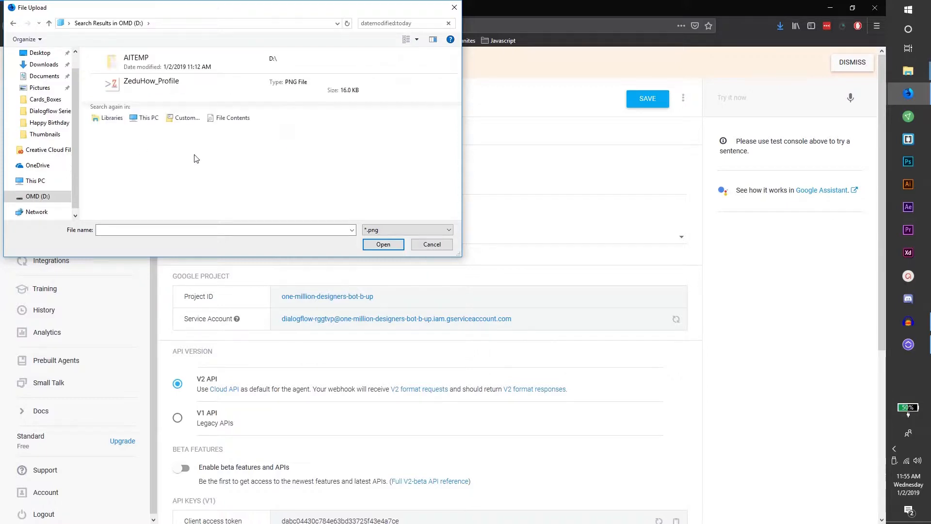
left_click(183, 81)
left_click(365, 245)
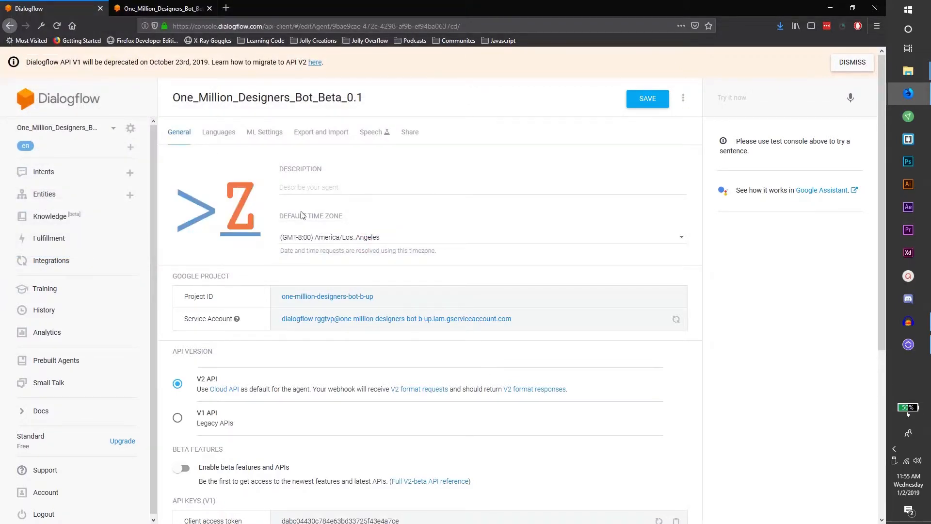
Step: Look over the rest of the general settings and save the agent, leaving the description empty
scroll(274, 307, "down", 3)
scroll(270, 315, "down", 2)
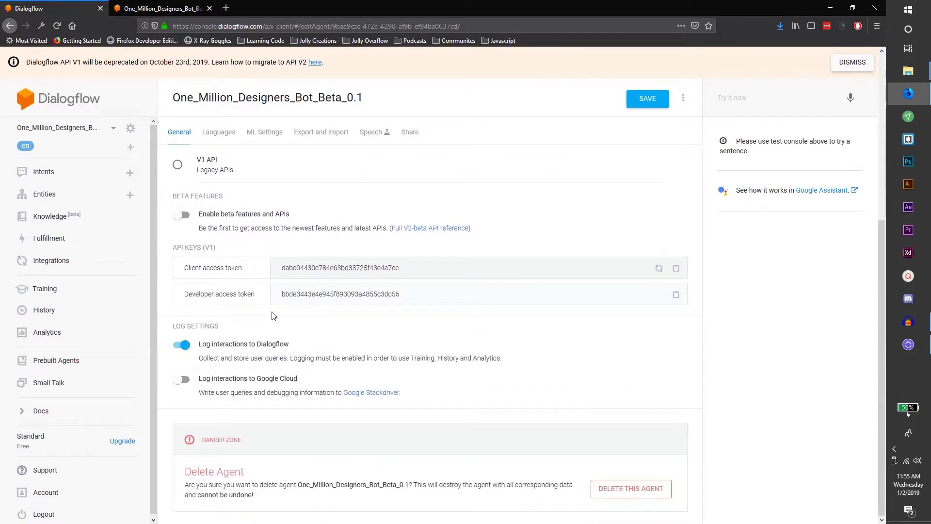
scroll(387, 261, "up", 5)
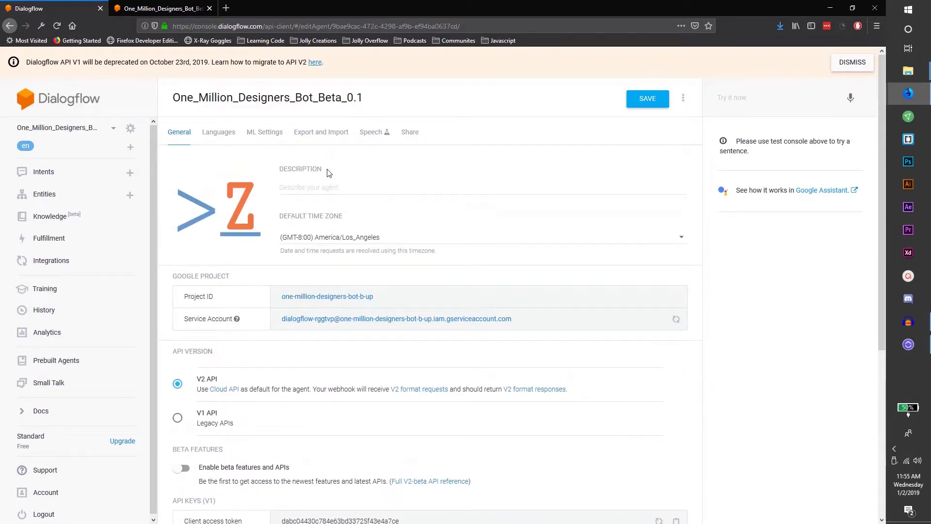
left_click(311, 185)
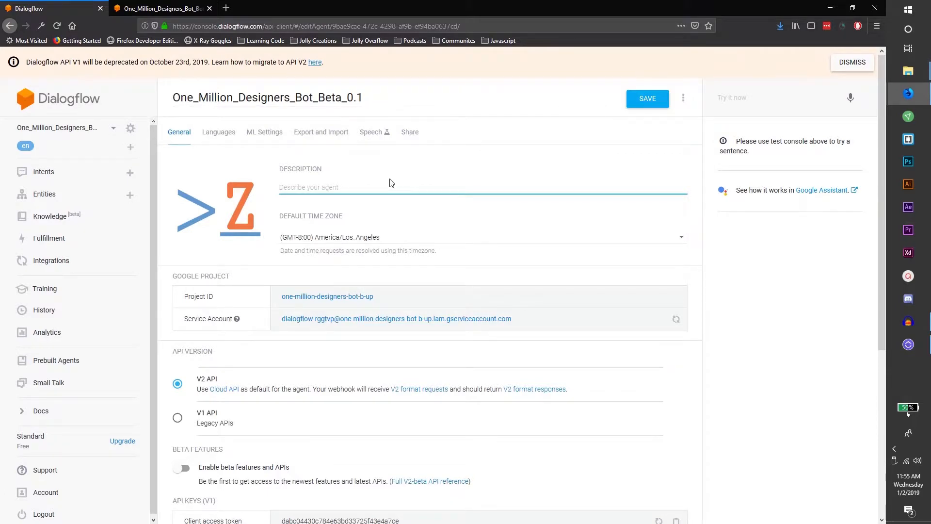
left_click(664, 100)
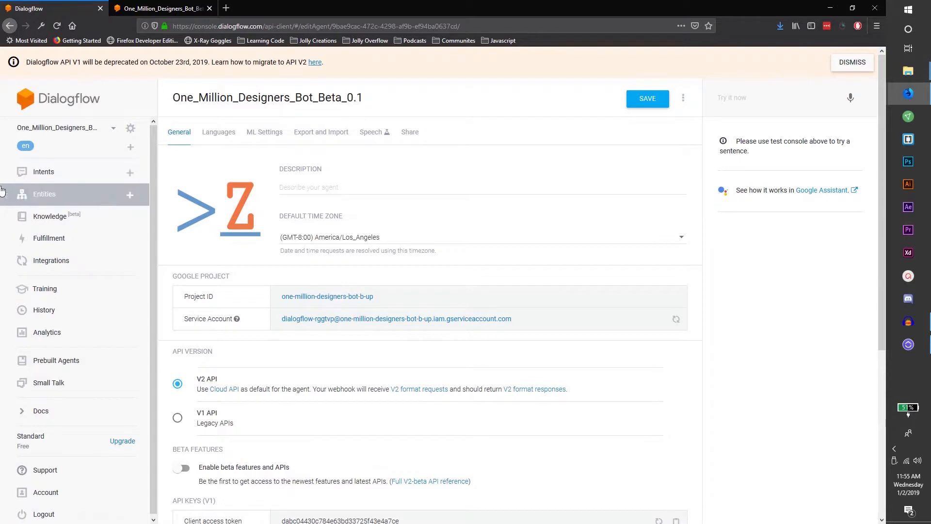
Step: Open the bot's public page from the Web Demo integration and send it the message "Hey"
left_click(29, 262)
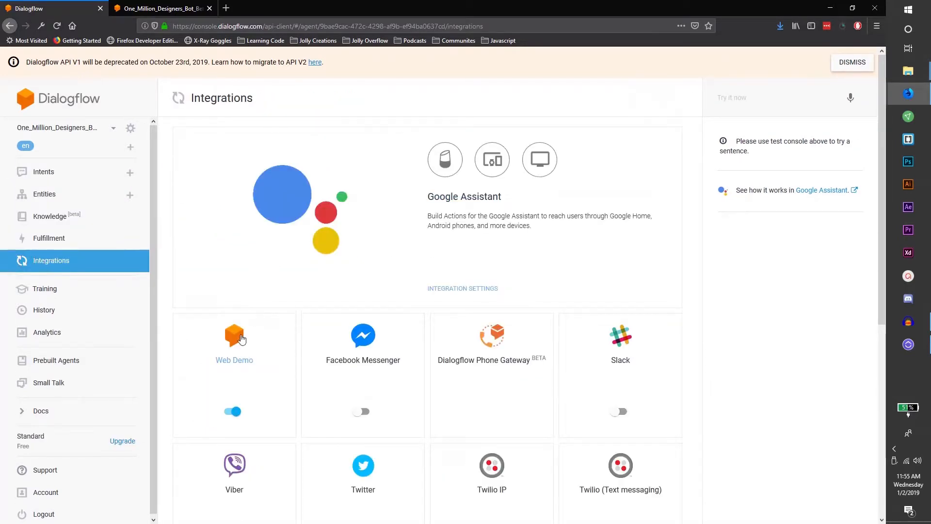
left_click(253, 345)
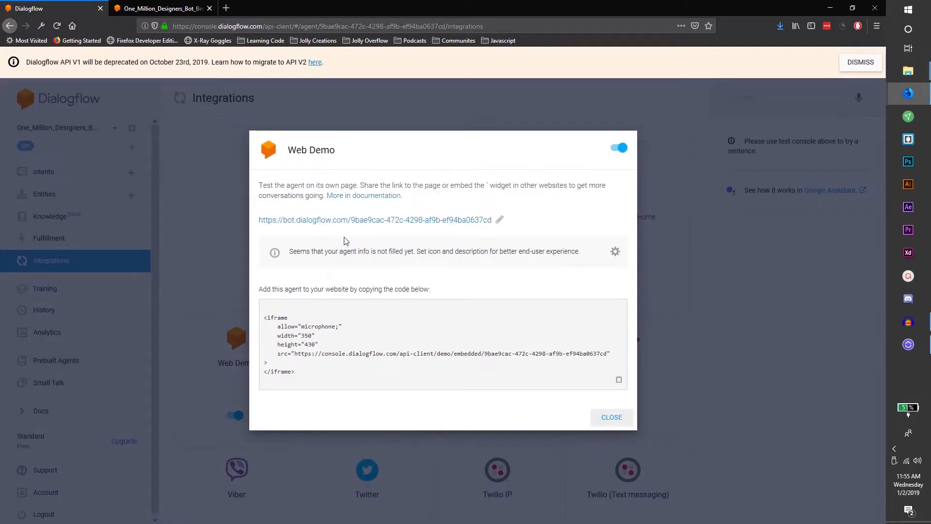
left_click(297, 223)
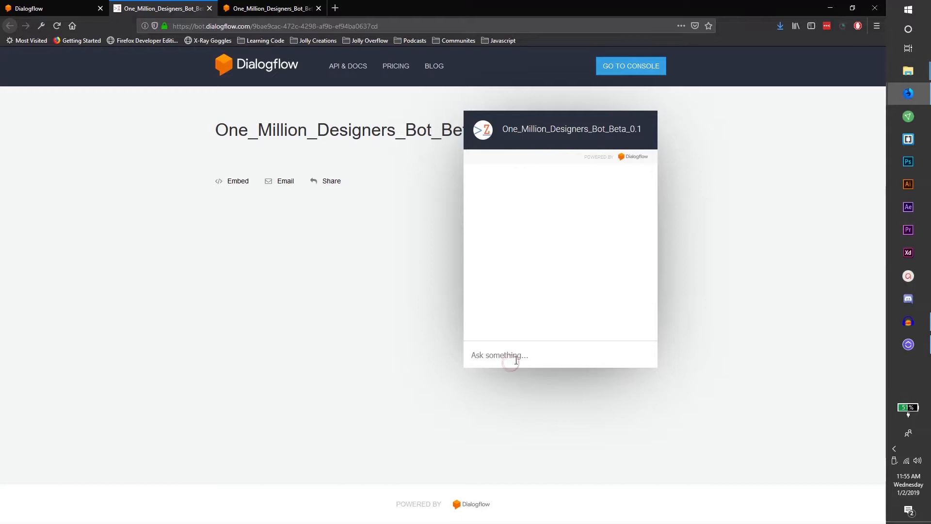
type("Hey")
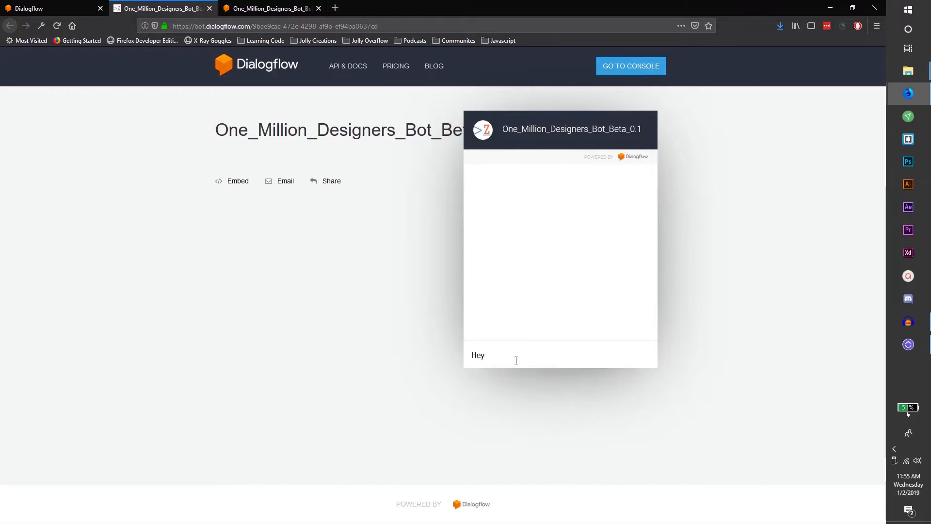
key("Return")
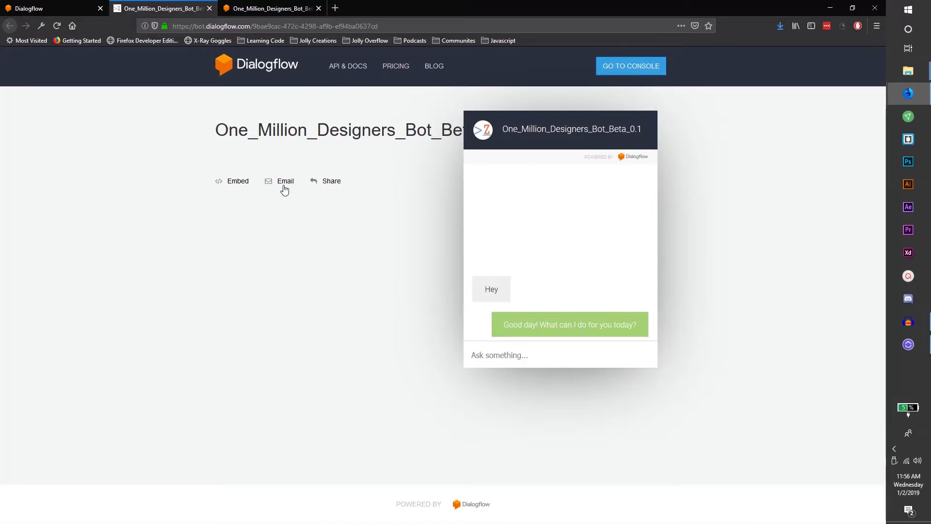
Step: Copy the iframe embed code from the bot's public page and close the code dialog
left_click(238, 182)
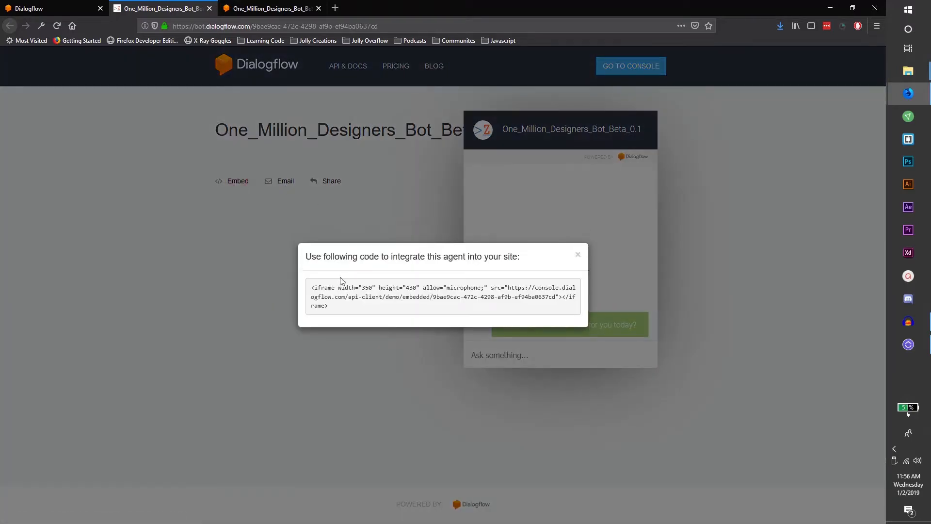
left_click_drag(314, 289, 409, 305)
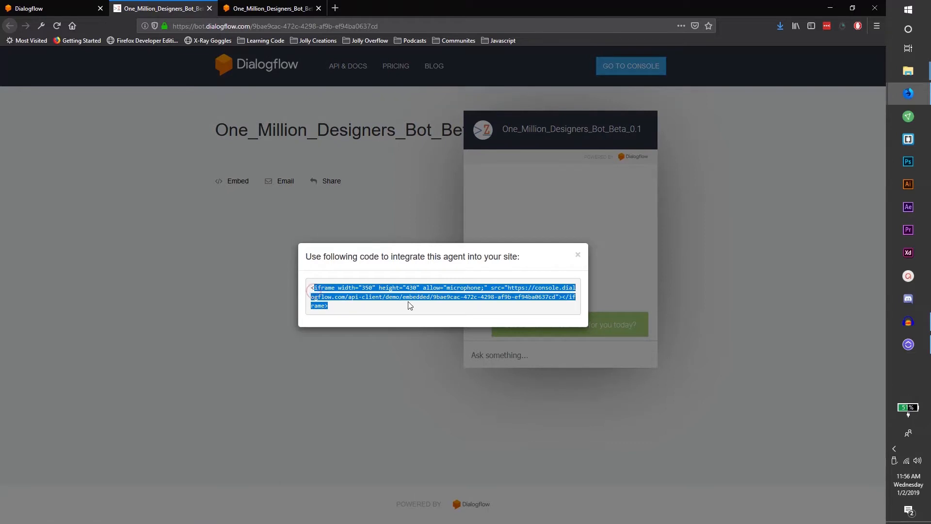
right_click(409, 293)
left_click(429, 300)
left_click(211, 201)
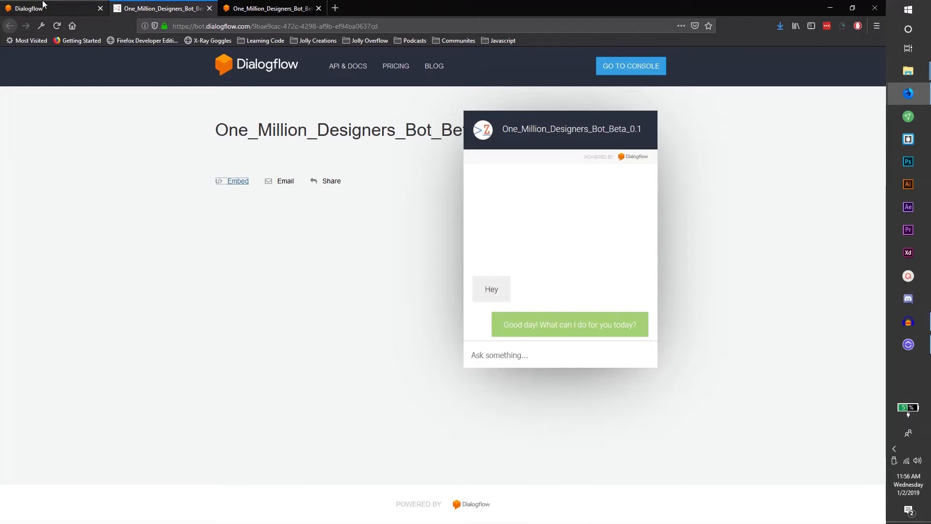
Step: Return to the Dialogflow console, close the Web Demo details, and look through the available integrations down to Microsoft Cortana
left_click(42, 6)
left_click(639, 117)
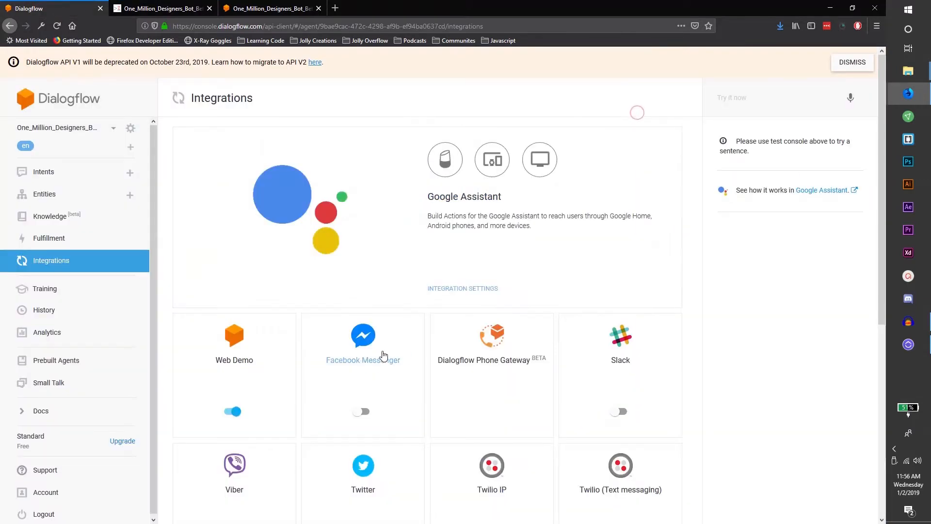
scroll(602, 393, "down", 5)
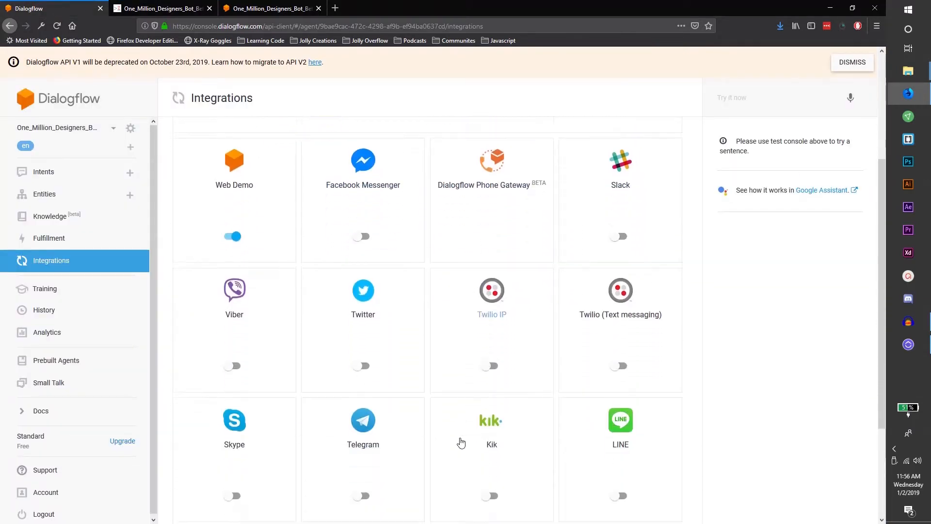
scroll(412, 403, "up", 3)
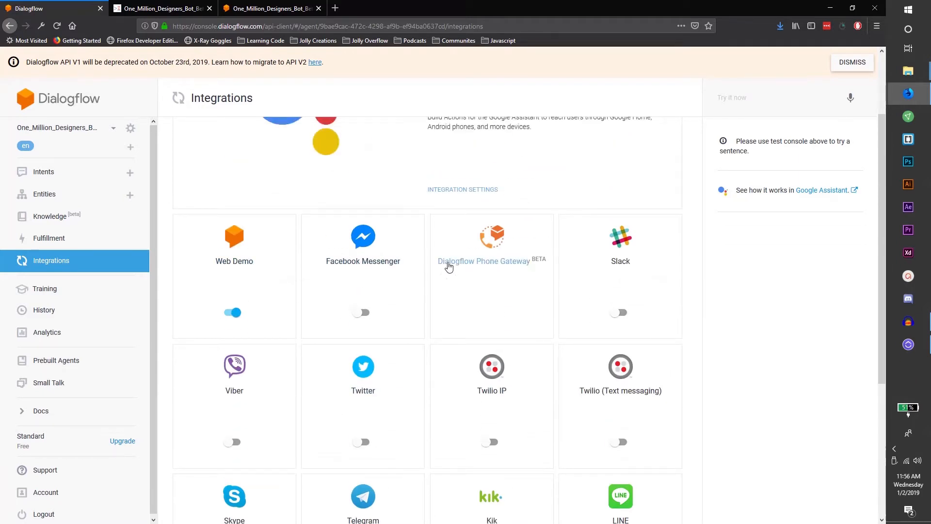
scroll(430, 312, "down", 2)
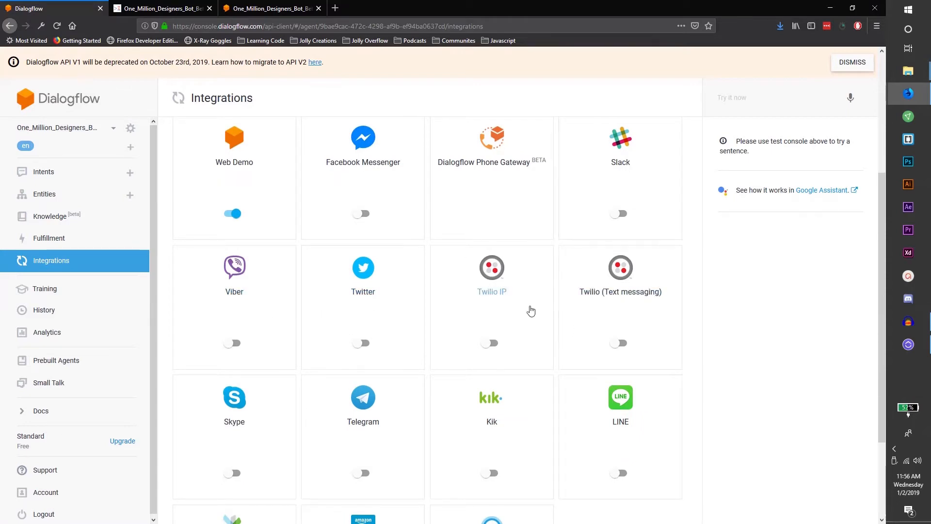
scroll(447, 328, "down", 1)
scroll(448, 328, "down", 1)
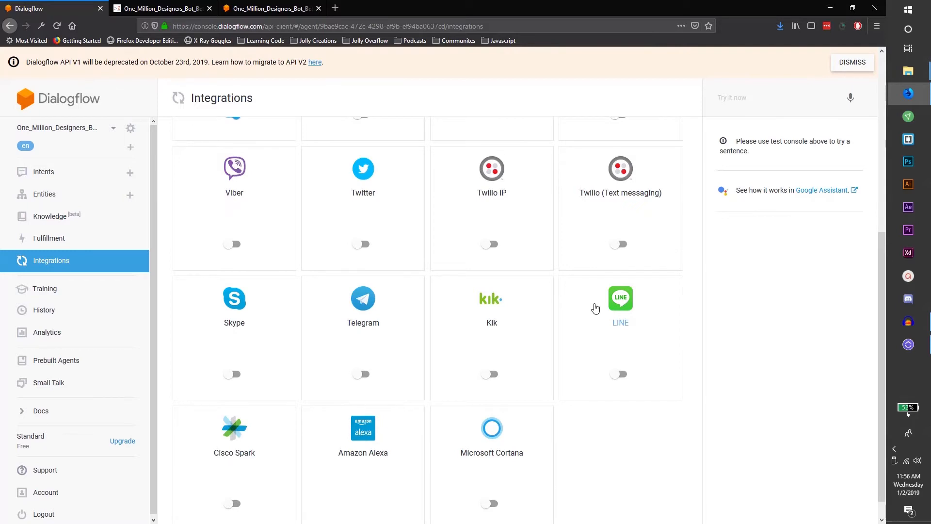
scroll(596, 309, "down", 1)
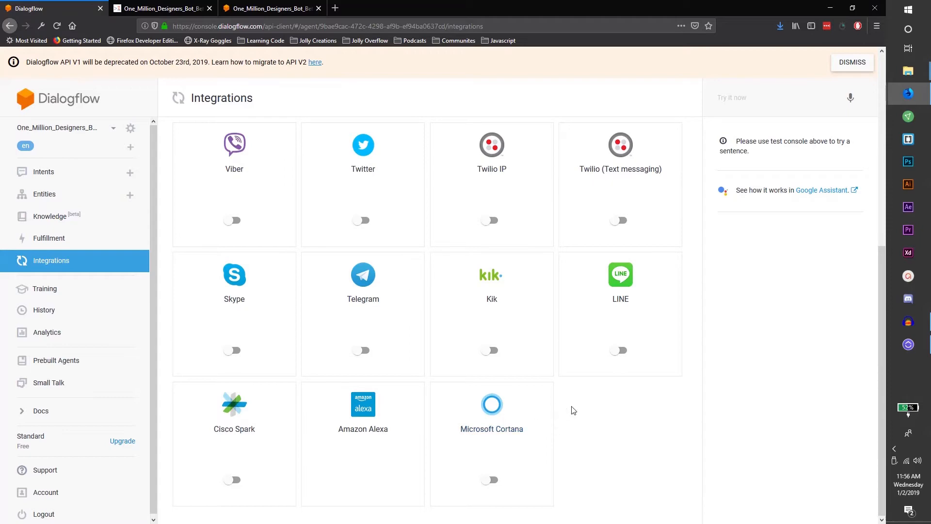
scroll(577, 414, "up", 5)
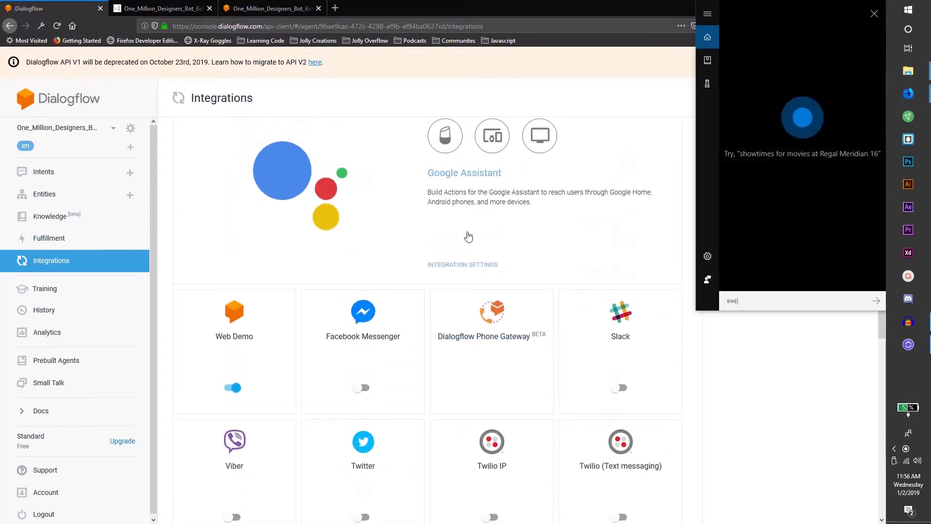
Step: Open the Google Assistant integration settings and close the Cortana window
left_click(405, 205)
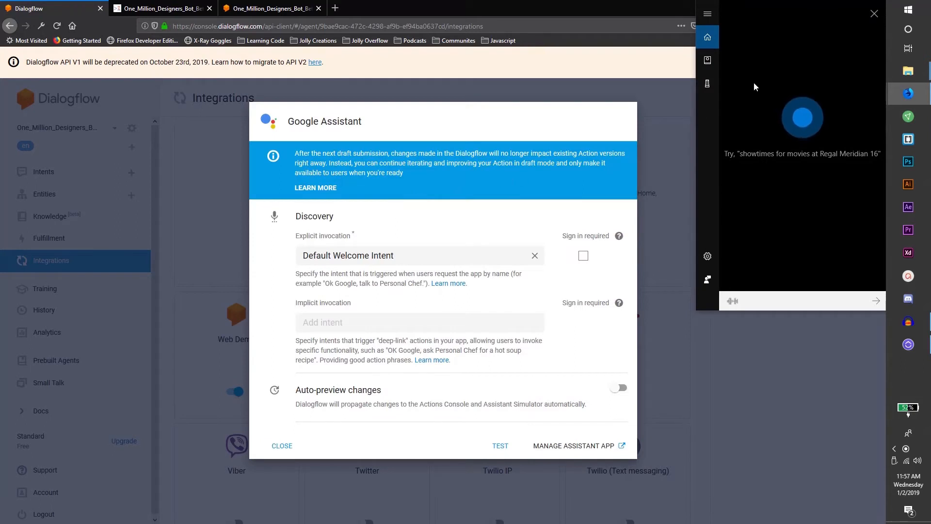
left_click(873, 13)
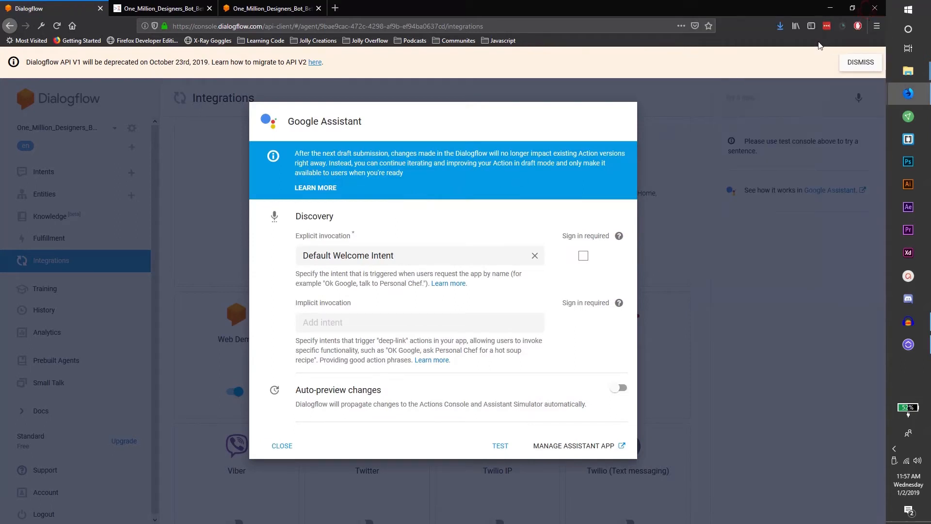